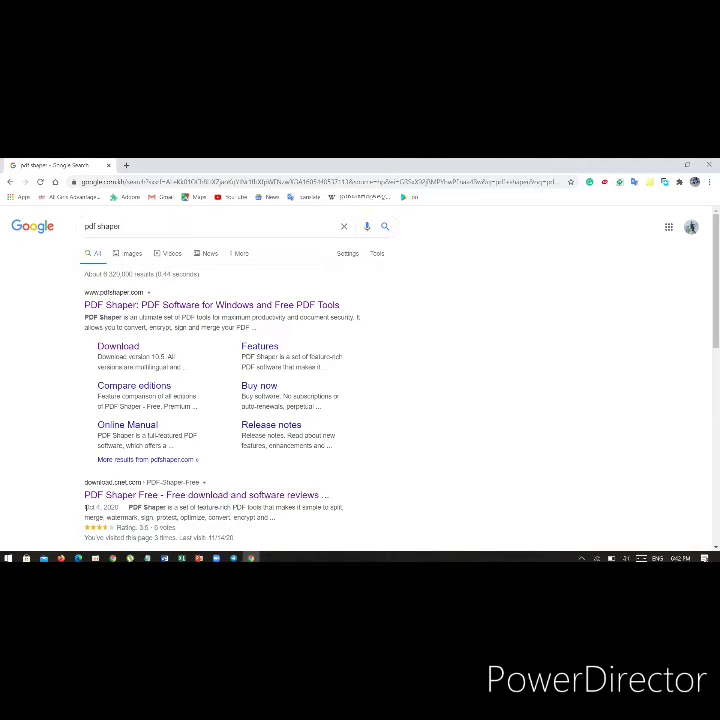
Open the CNET download page for PDF Shaper Free from the search results and look it over
{"action": "left_click_drag", "start_coordinate": [86, 507], "coordinate": [118, 508]}
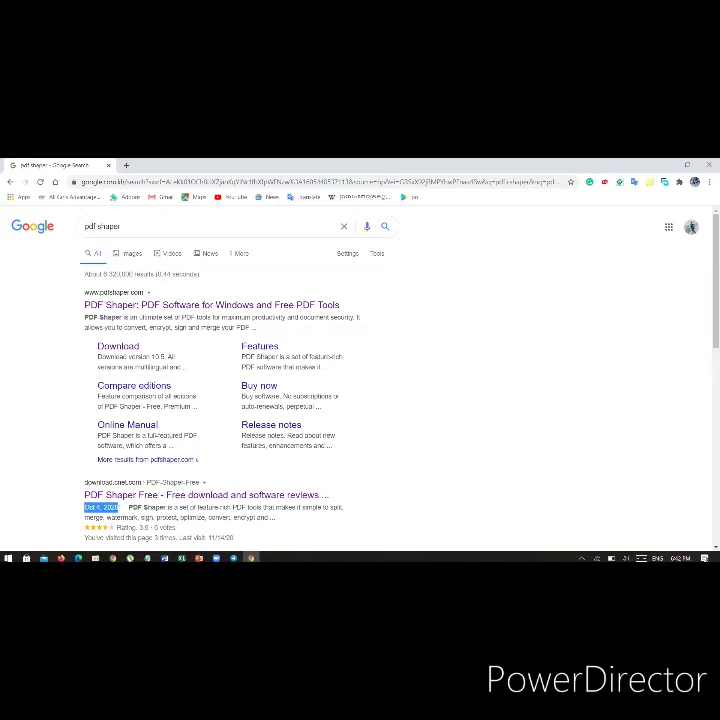
{"action": "left_click", "coordinate": [203, 497]}
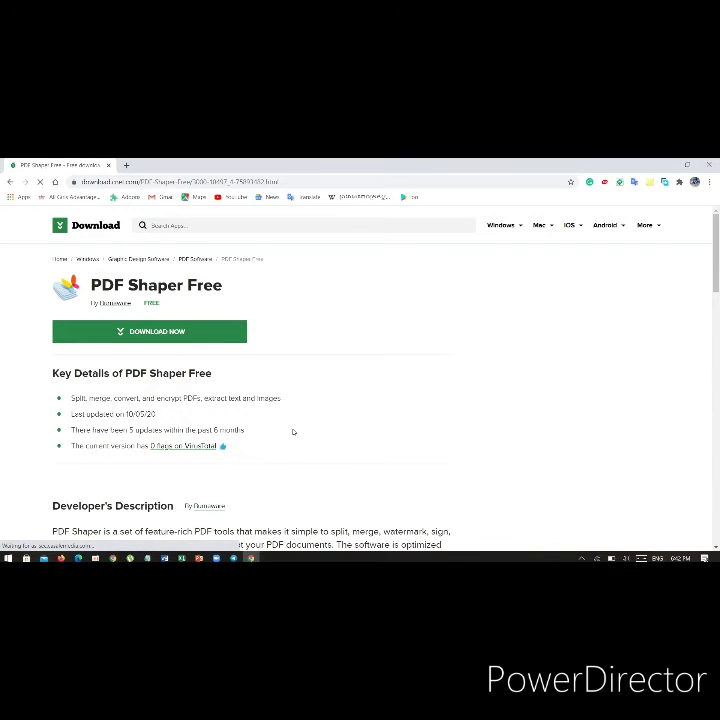
{"action": "scroll", "coordinate": [293, 432], "scroll_direction": "down", "scroll_amount": 8}
{"action": "scroll", "coordinate": [293, 432], "scroll_direction": "up", "scroll_amount": 10}
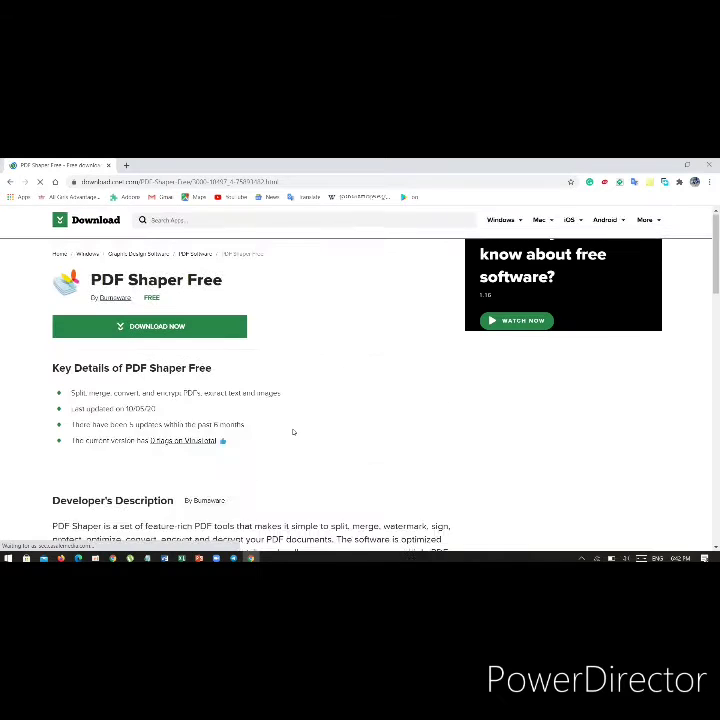
Download the PDF Shaper Free 10.4 installer to the Downloads folder and minimise the download manager
{"action": "left_click", "coordinate": [188, 341]}
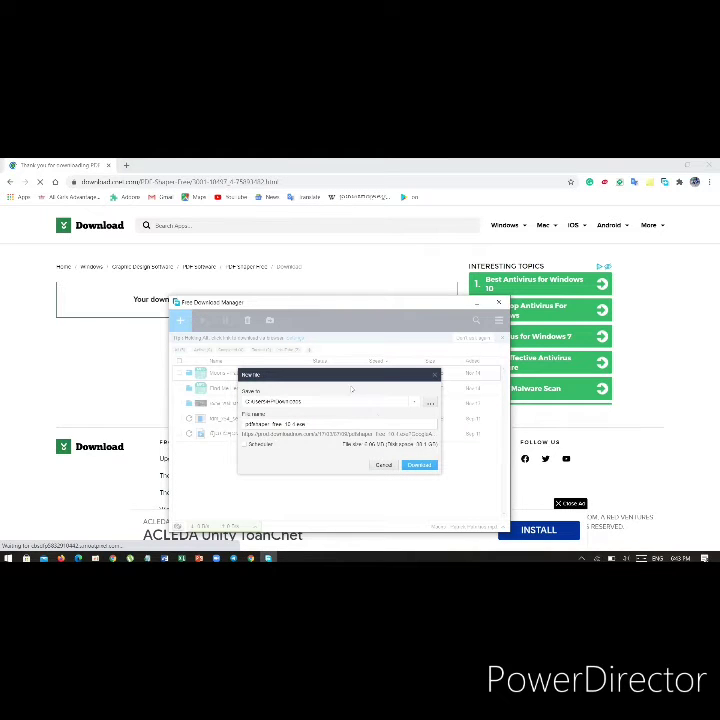
{"action": "left_click", "coordinate": [423, 466]}
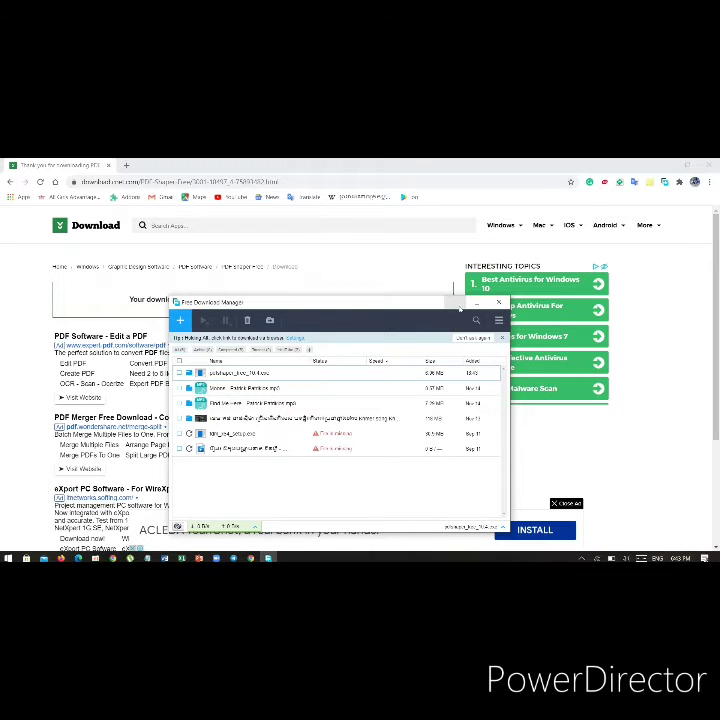
{"action": "left_click", "coordinate": [477, 302]}
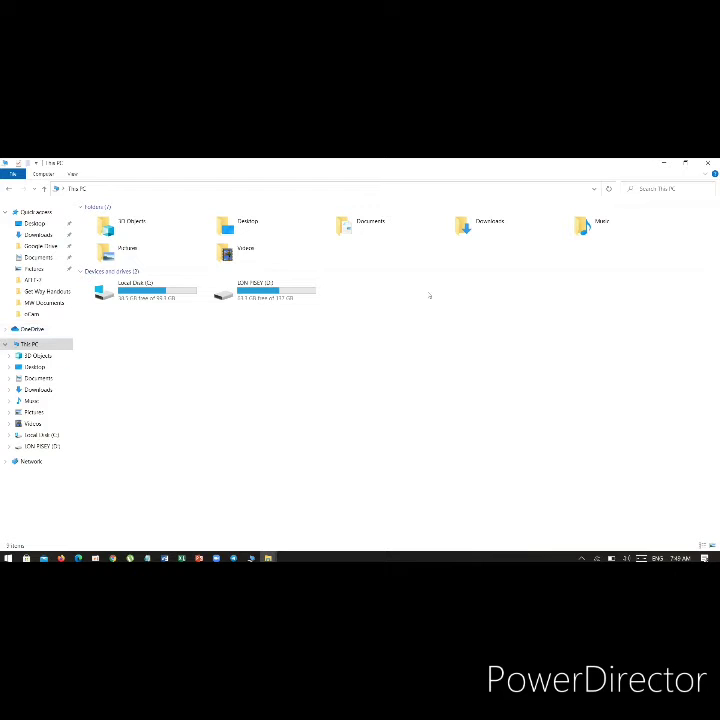
Open the Downloads folder and launch the pdfshaper_free_10.4 installer
{"action": "left_click", "coordinate": [458, 236]}
{"action": "right_click", "coordinate": [458, 236]}
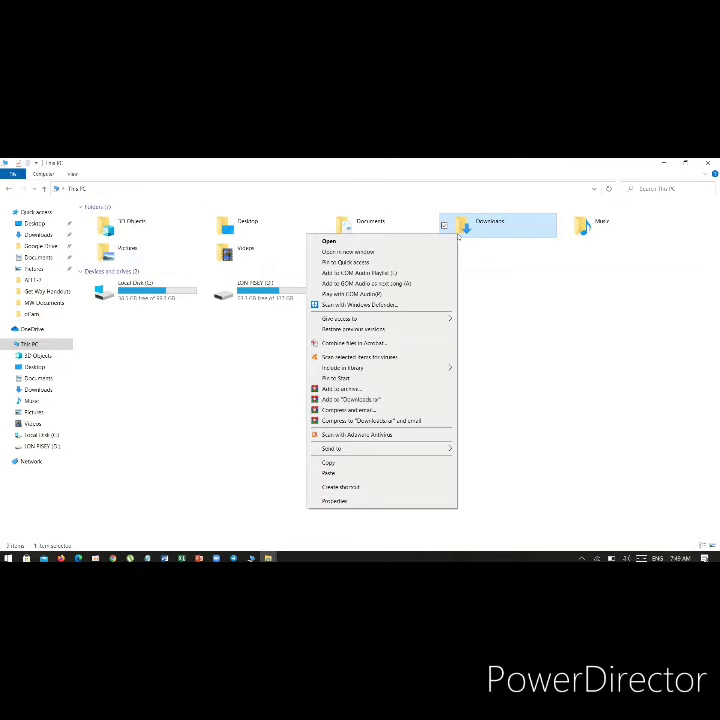
{"action": "left_click", "coordinate": [392, 243]}
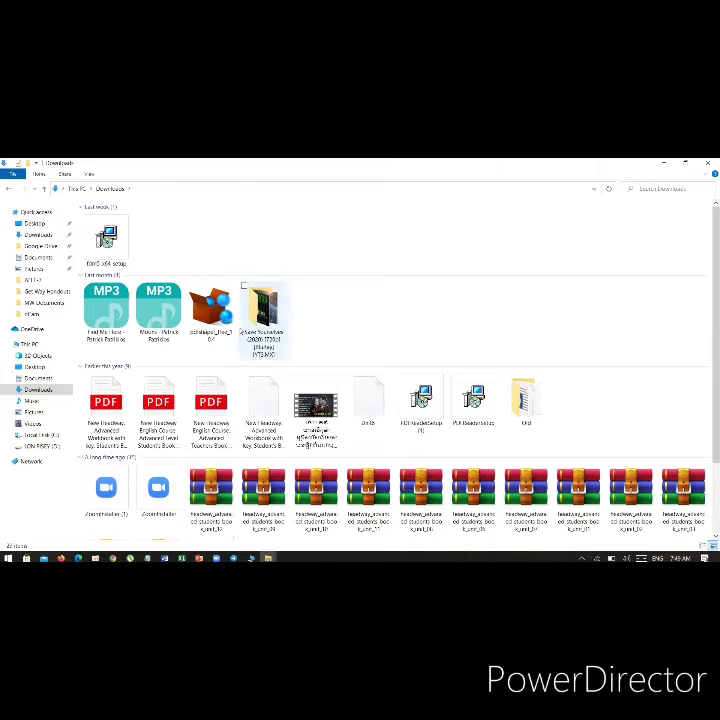
{"action": "left_click", "coordinate": [216, 318]}
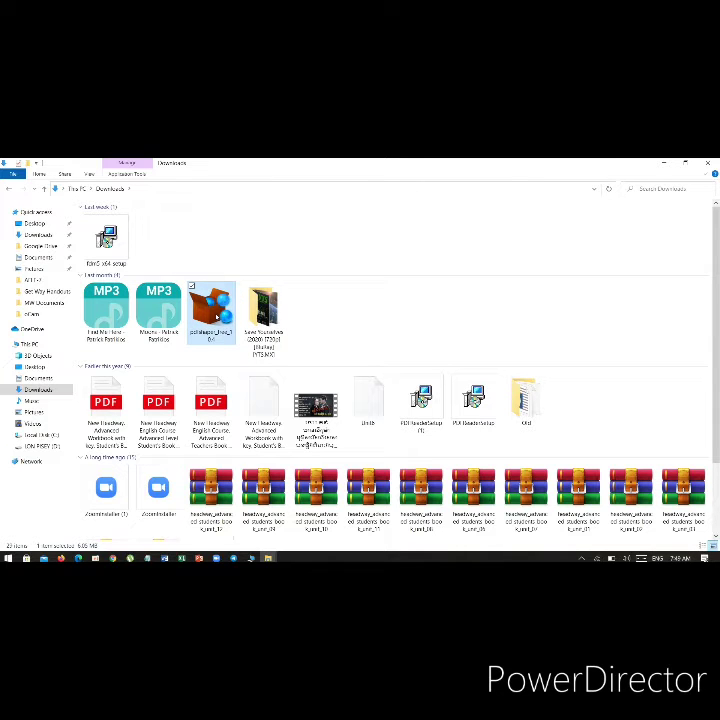
{"action": "right_click", "coordinate": [216, 318]}
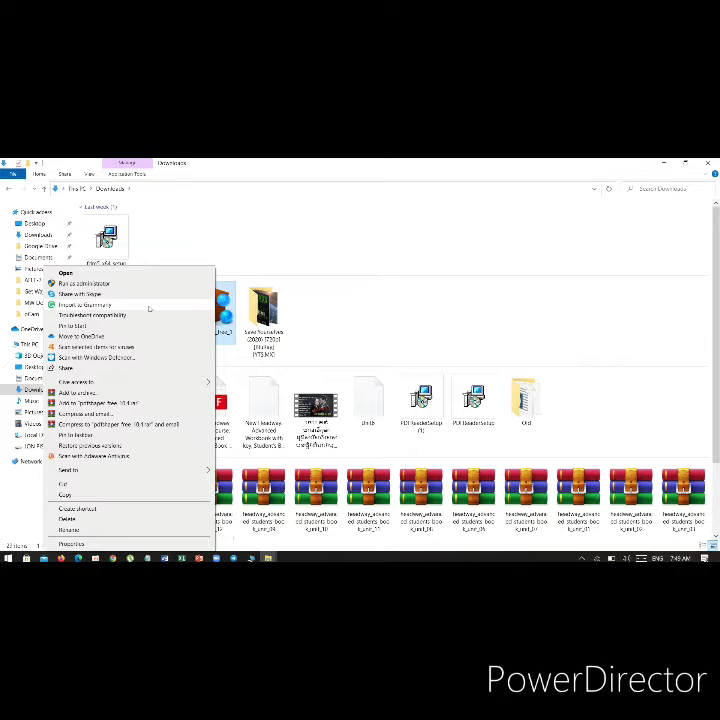
{"action": "left_click", "coordinate": [99, 279]}
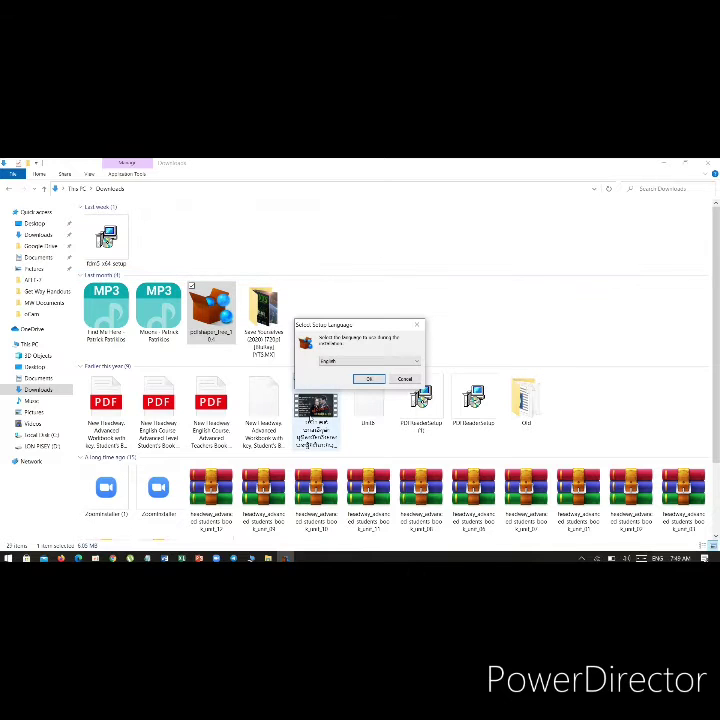
Choose English as the setup language and confirm it
{"action": "left_click", "coordinate": [385, 361]}
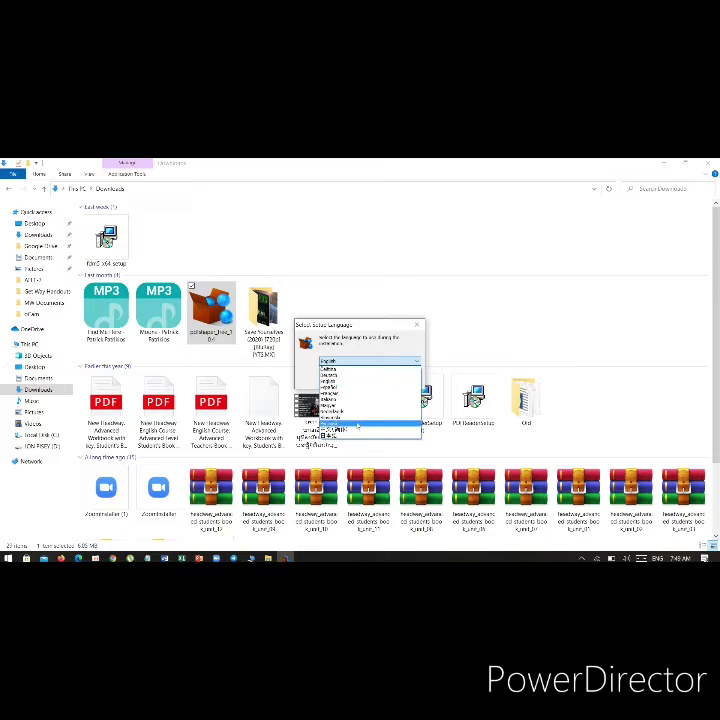
{"action": "left_click", "coordinate": [352, 383]}
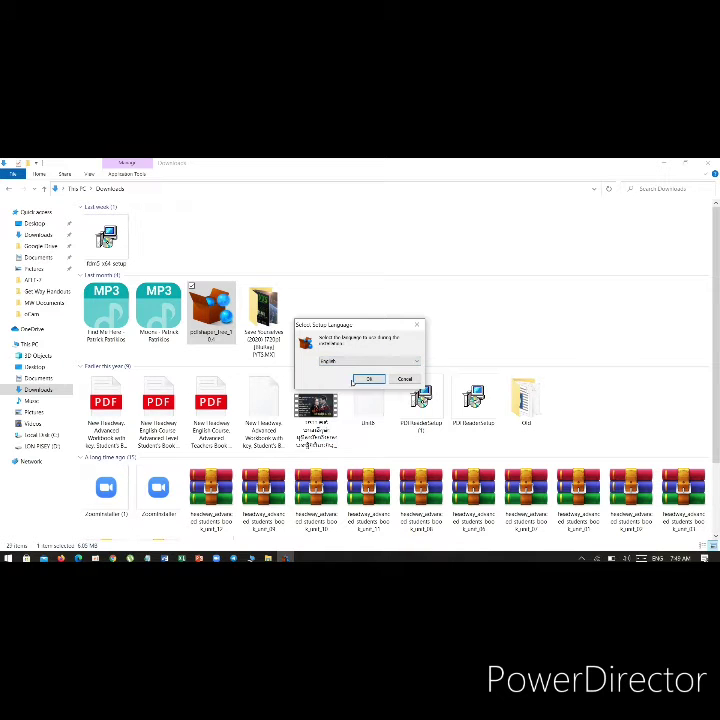
{"action": "left_click", "coordinate": [367, 378]}
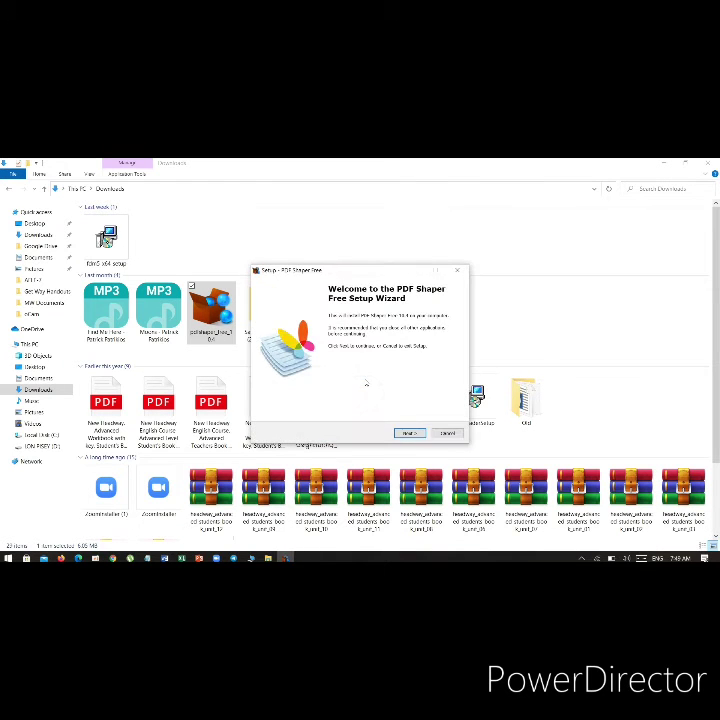
Proceed past the welcome page of the setup wizard and accept the license agreement
{"action": "left_click", "coordinate": [411, 434]}
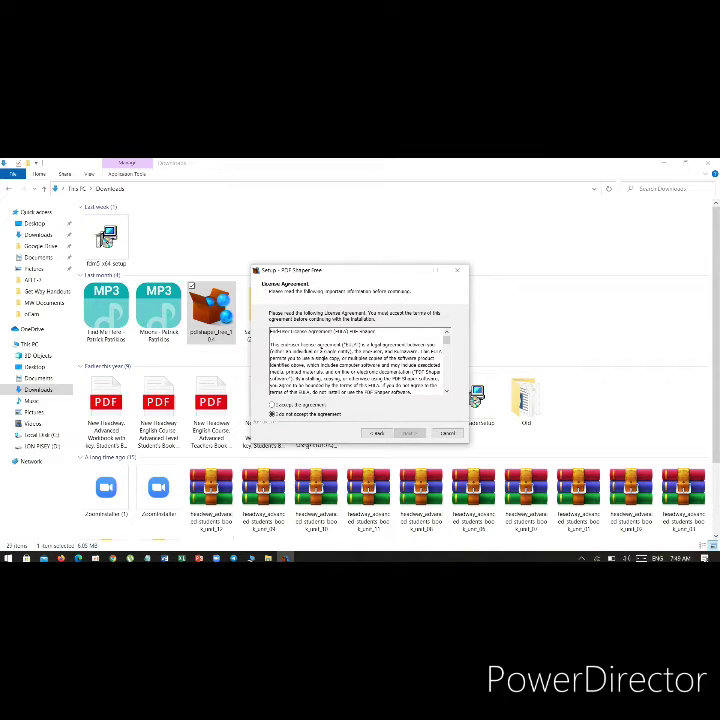
{"action": "left_click_drag", "start_coordinate": [270, 331], "coordinate": [453, 428]}
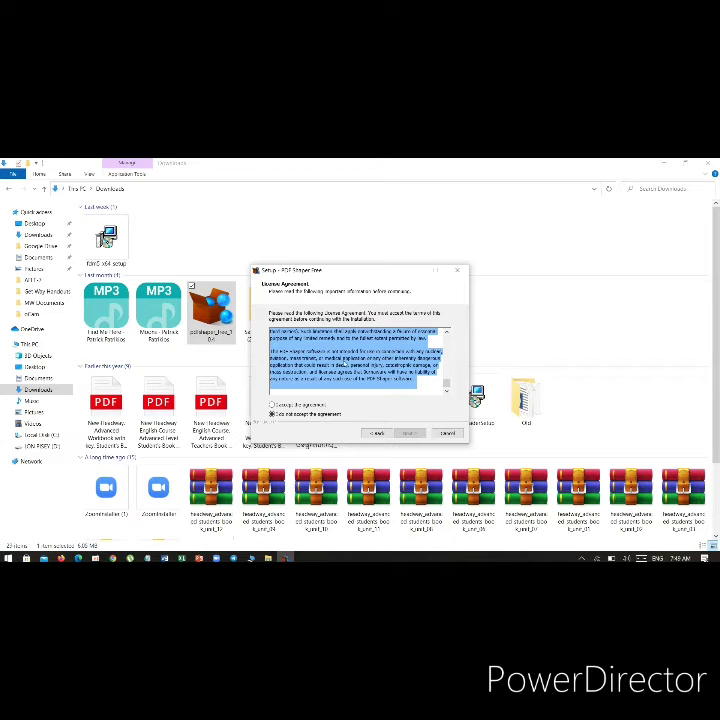
{"action": "left_click", "coordinate": [272, 405]}
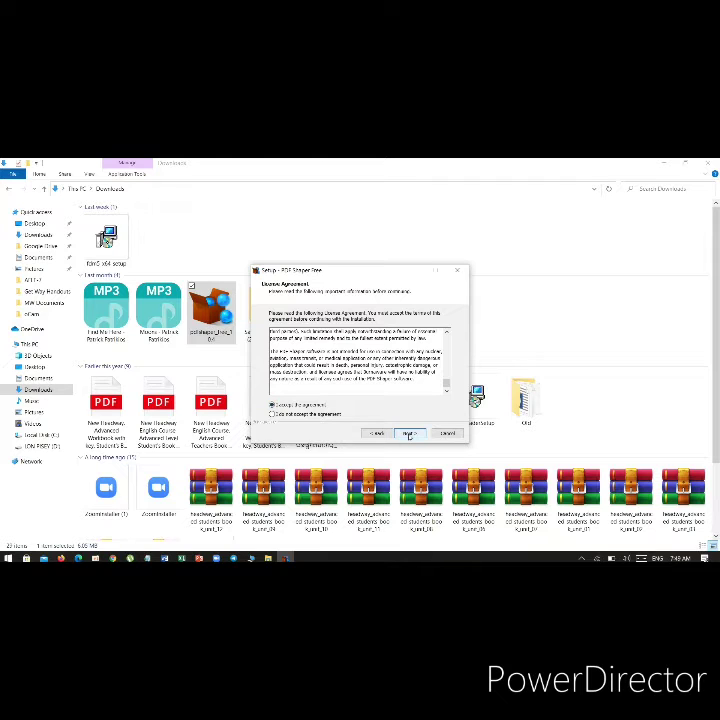
{"action": "left_click", "coordinate": [409, 433]}
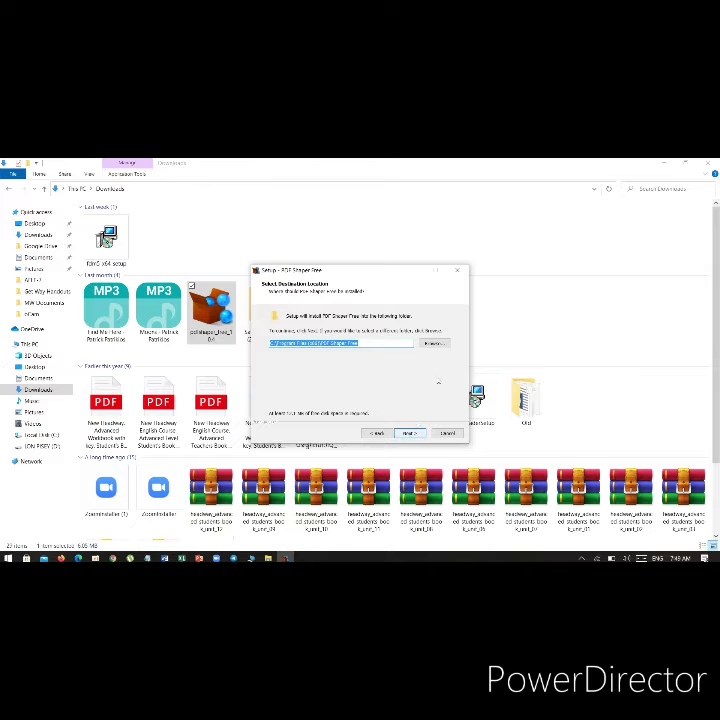
Set the installation folder to PDF Shaper Free inside the Software folder on drive D: and continue
{"action": "left_click", "coordinate": [437, 343]}
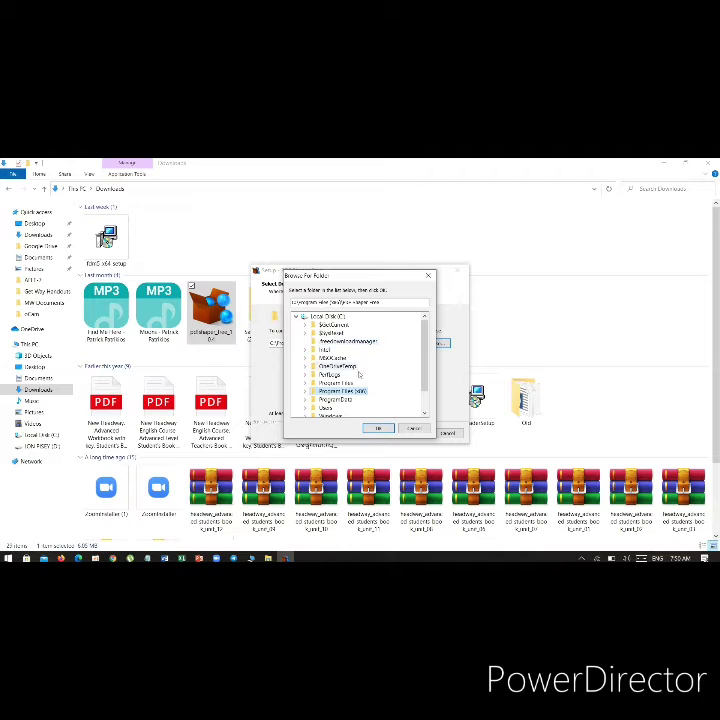
{"action": "left_click", "coordinate": [320, 317]}
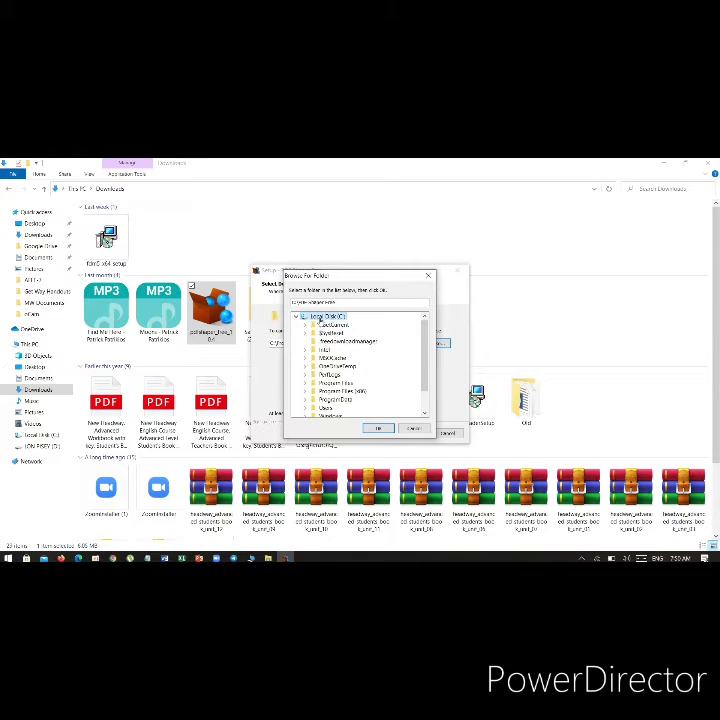
{"action": "double_click", "coordinate": [320, 317]}
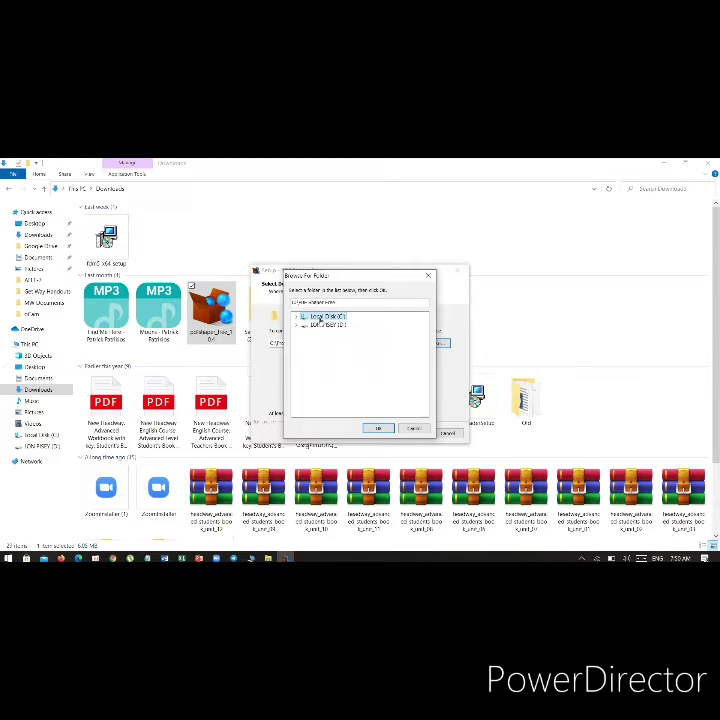
{"action": "left_click", "coordinate": [322, 326]}
{"action": "double_click", "coordinate": [321, 326]}
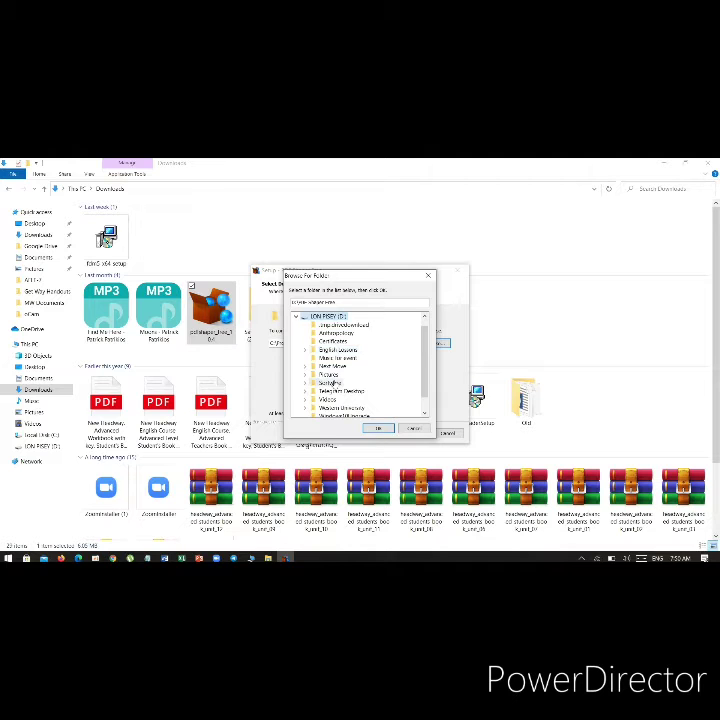
{"action": "double_click", "coordinate": [329, 382]}
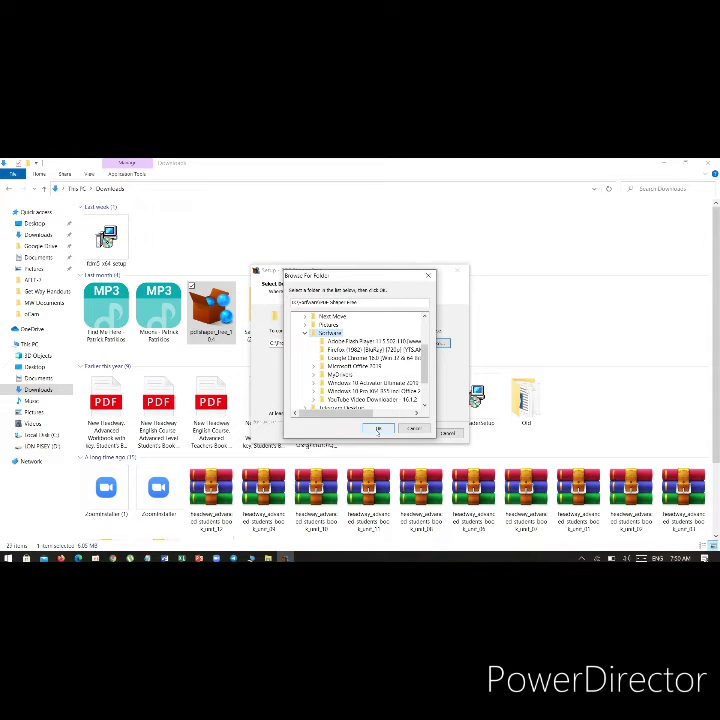
{"action": "left_click", "coordinate": [378, 428]}
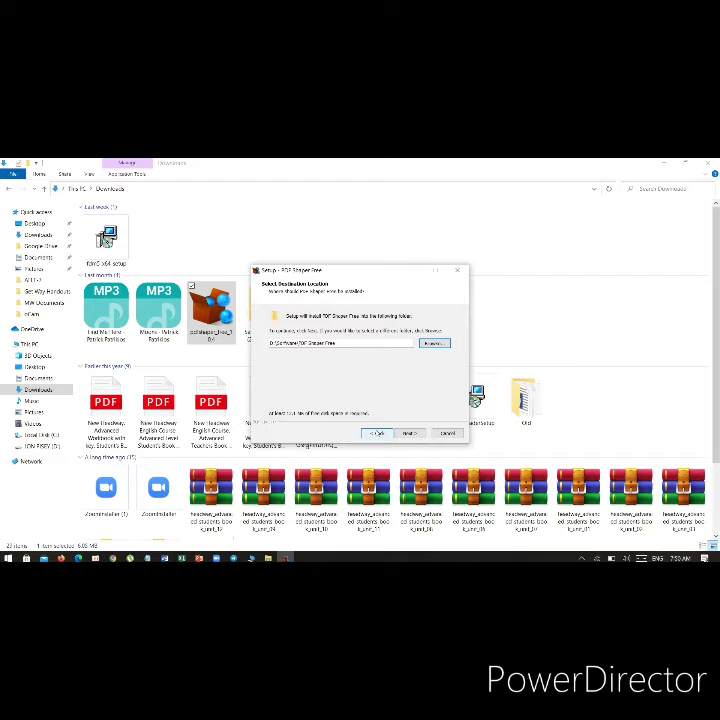
{"action": "left_click", "coordinate": [410, 433]}
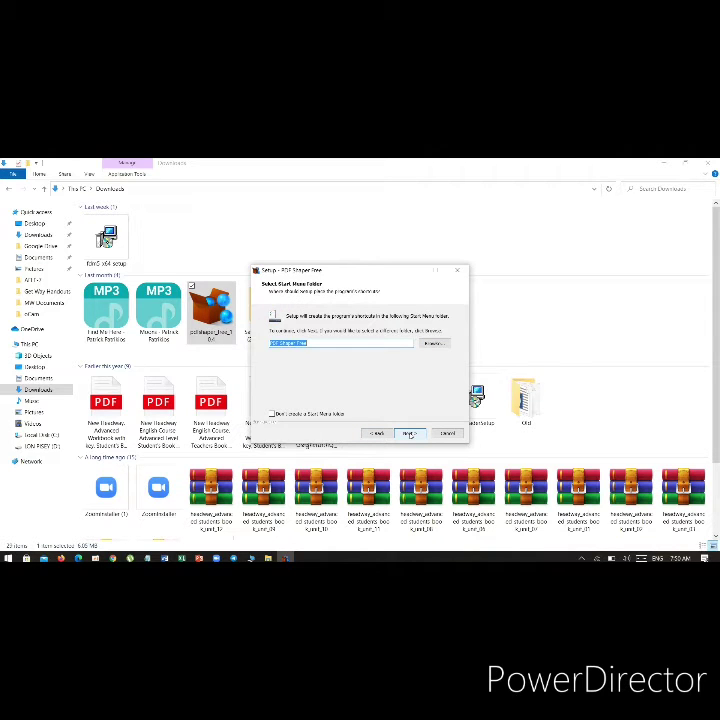
Keep the PDF Shaper Free Start Menu folder and the desktop shortcut option, and install the program
{"action": "left_click", "coordinate": [272, 414]}
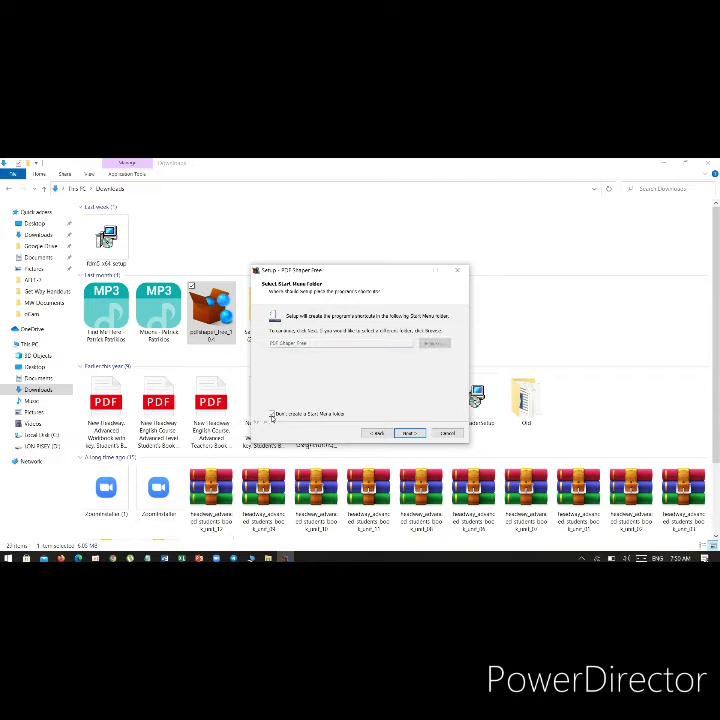
{"action": "left_click", "coordinate": [272, 414]}
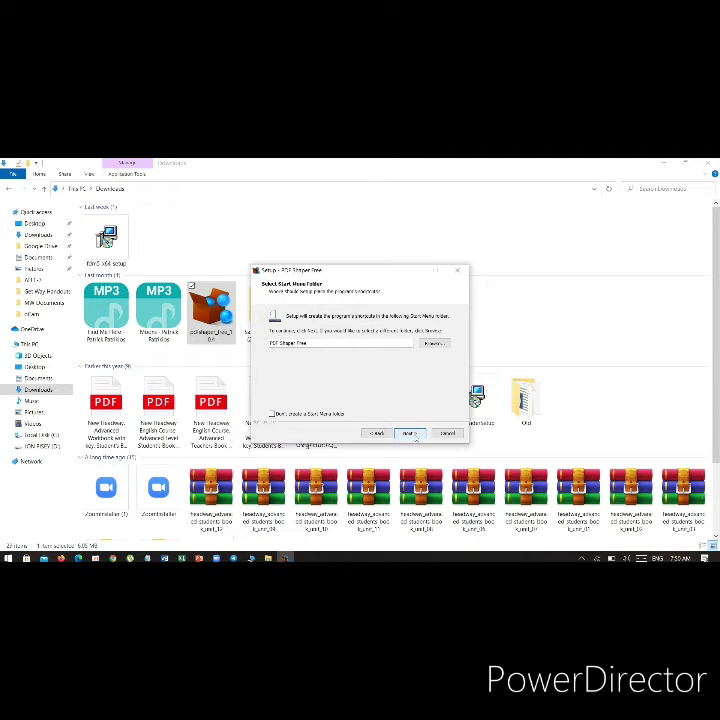
{"action": "left_click", "coordinate": [411, 433]}
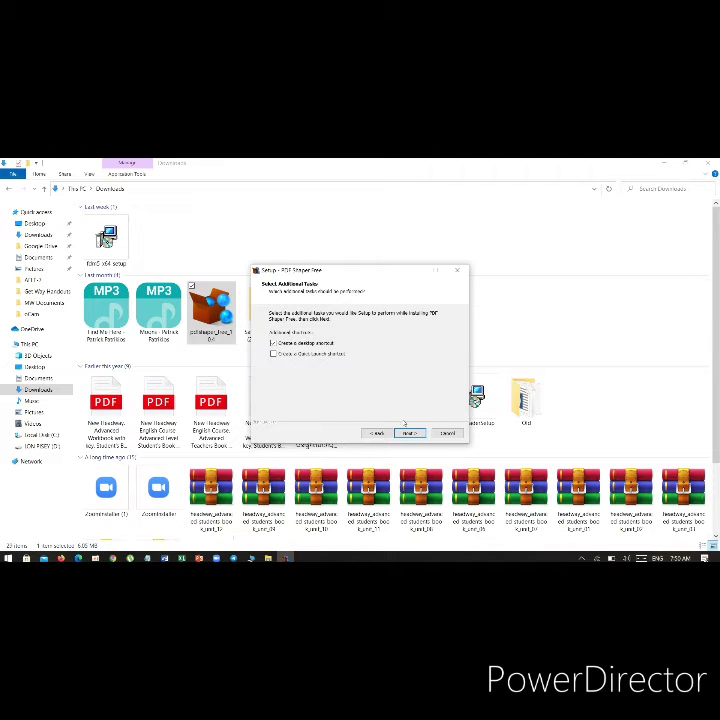
{"action": "left_click", "coordinate": [412, 435]}
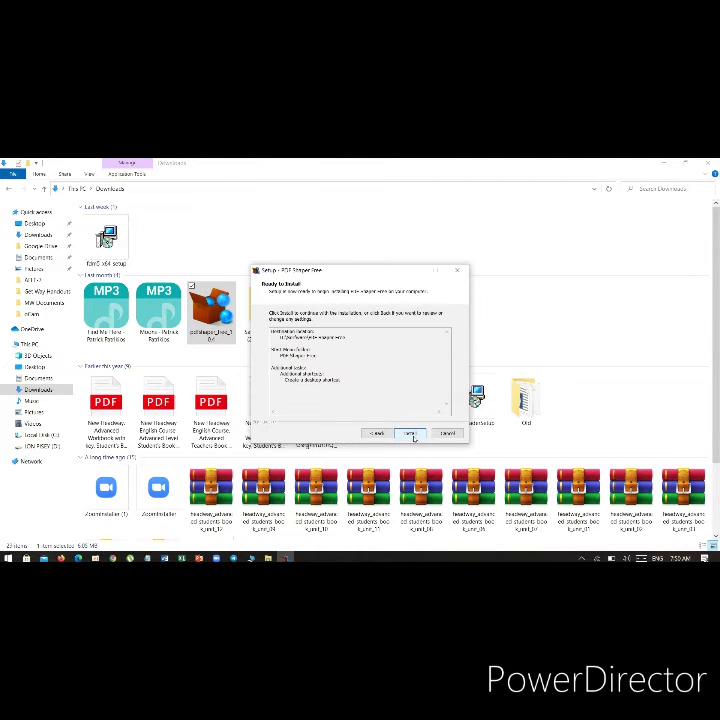
{"action": "left_click", "coordinate": [411, 434]}
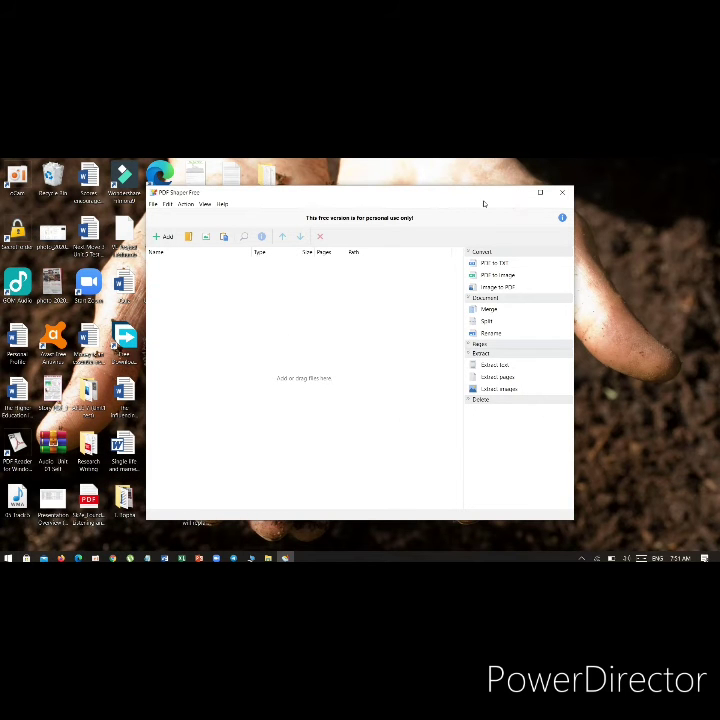
Close PDF Shaper Free, reopen it from its desktop shortcut, and decline visiting the download page for the new version
{"action": "left_click", "coordinate": [565, 194]}
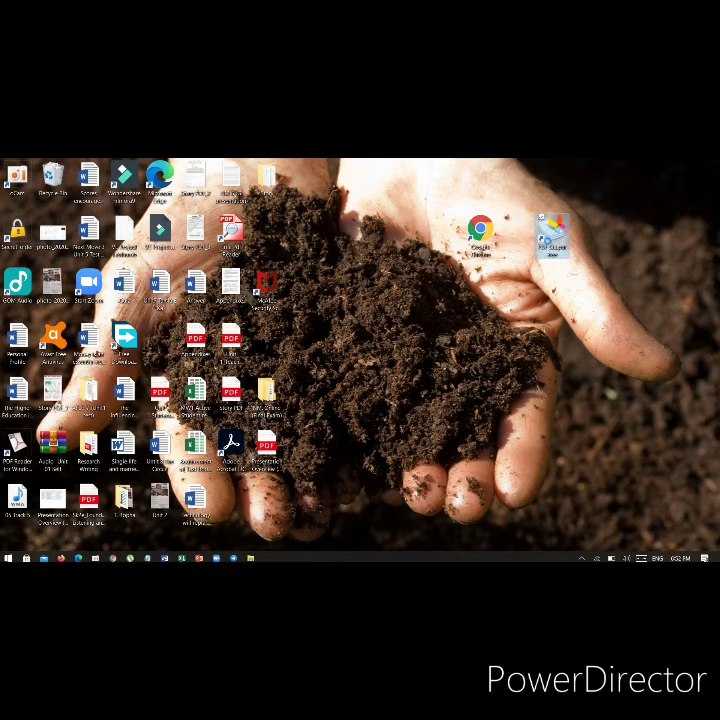
{"action": "right_click", "coordinate": [549, 240]}
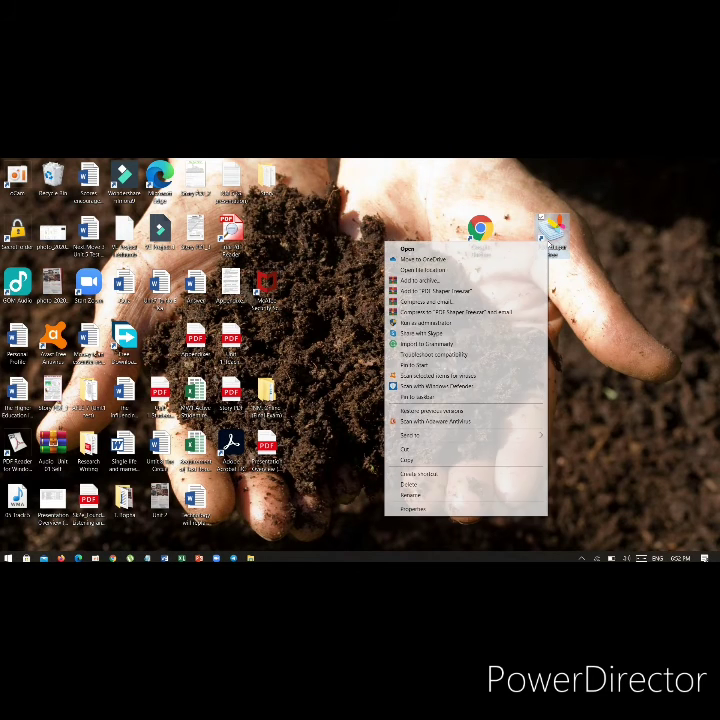
{"action": "left_click", "coordinate": [443, 251]}
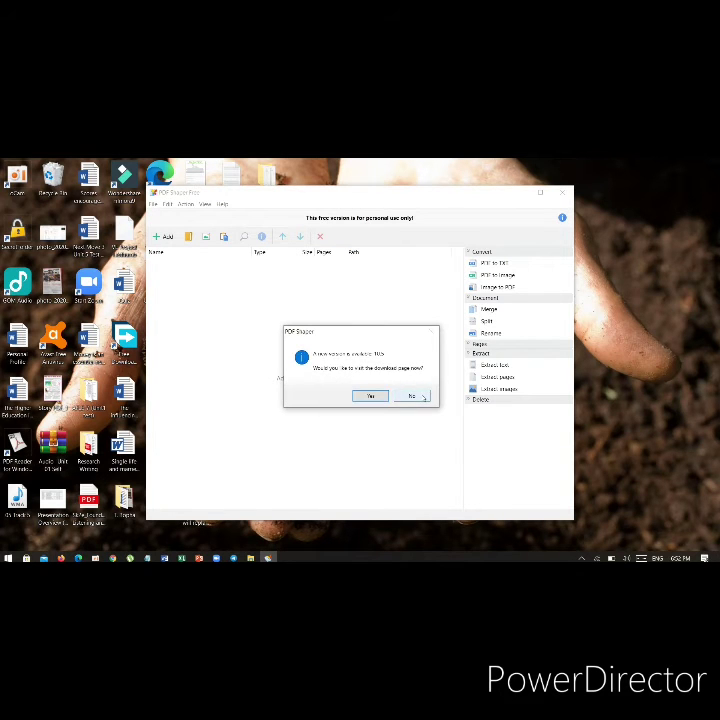
{"action": "left_click", "coordinate": [411, 396]}
Add the file AFLE-7 PDF from the AFLE-7 folder inside Next Move on drive D: to the file list
{"action": "left_click_drag", "start_coordinate": [404, 200], "coordinate": [555, 200]}
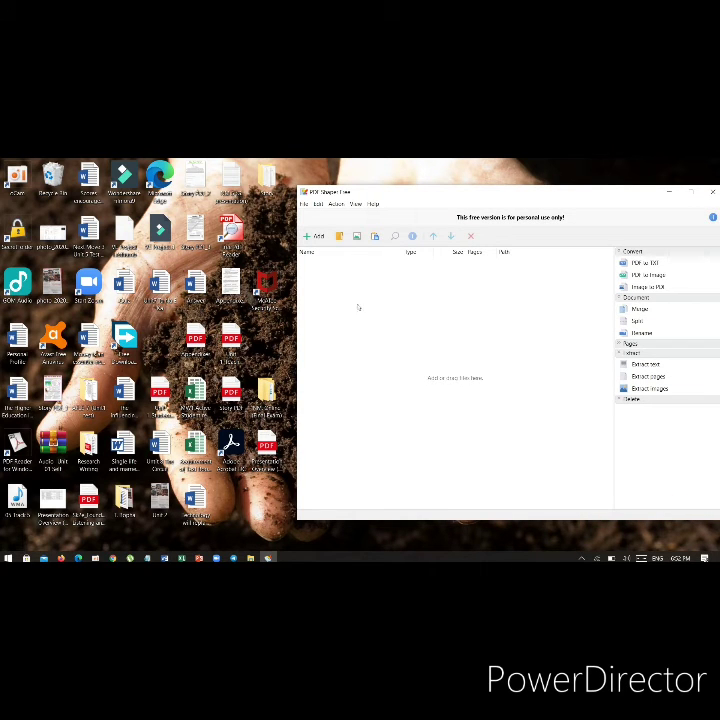
{"action": "left_click", "coordinate": [316, 236]}
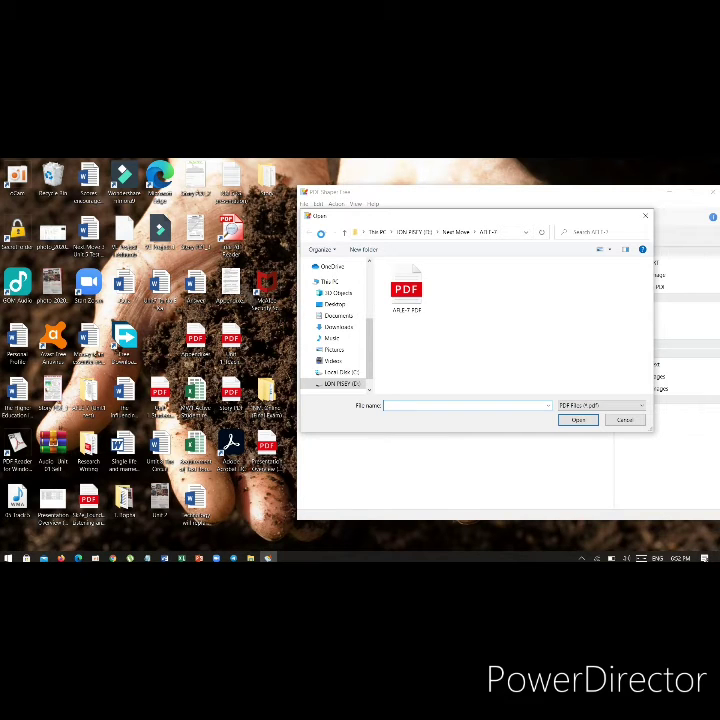
{"action": "left_click", "coordinate": [408, 300]}
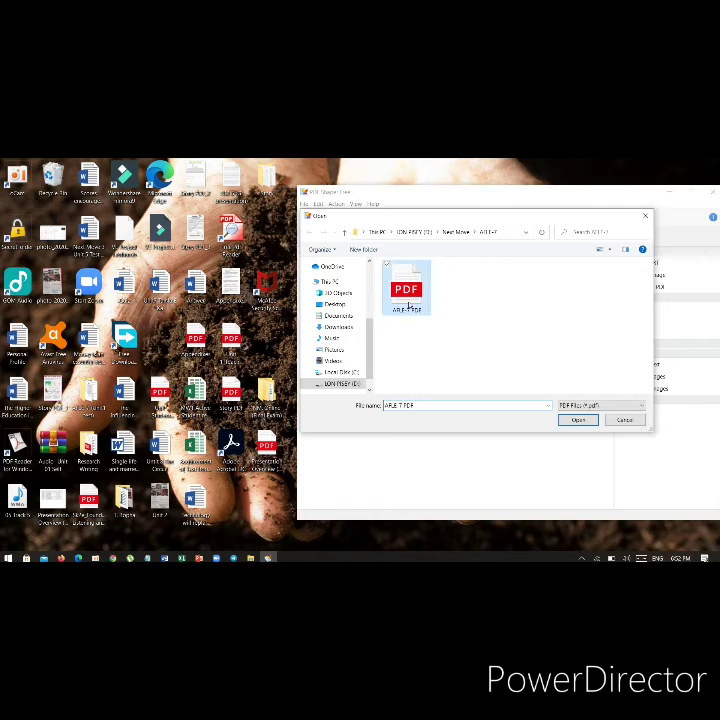
{"action": "left_click", "coordinate": [576, 421]}
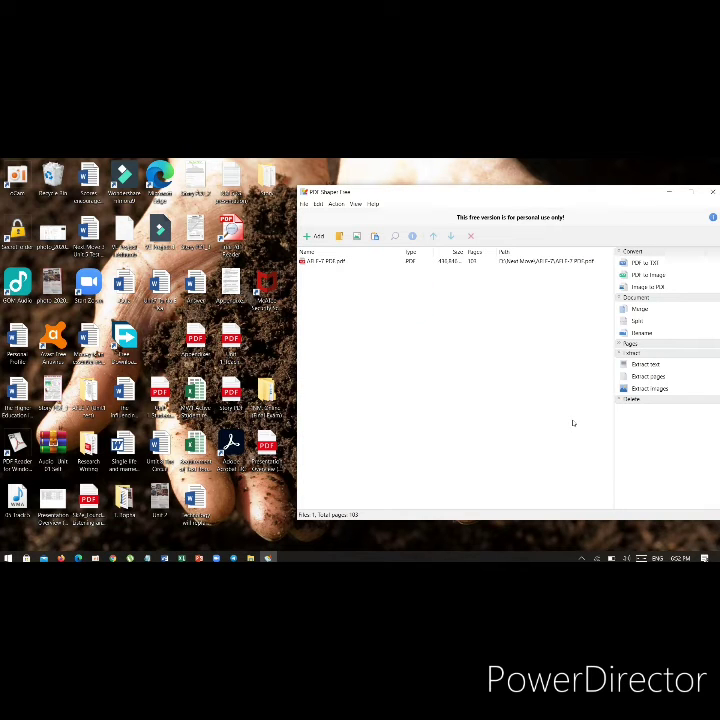
Set up a PDF to Image conversion in JPG format that processes all pages, and proceed with it
{"action": "left_click", "coordinate": [645, 277]}
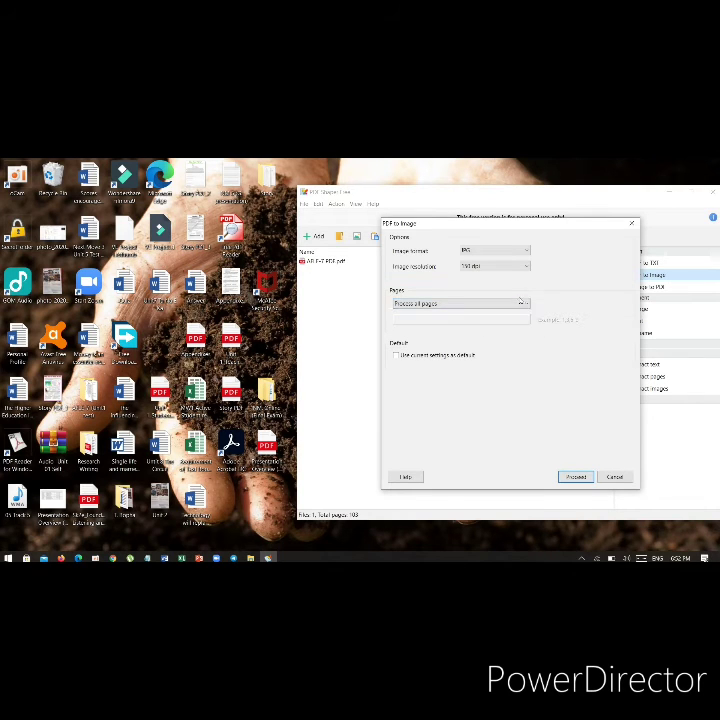
{"action": "left_click", "coordinate": [522, 303]}
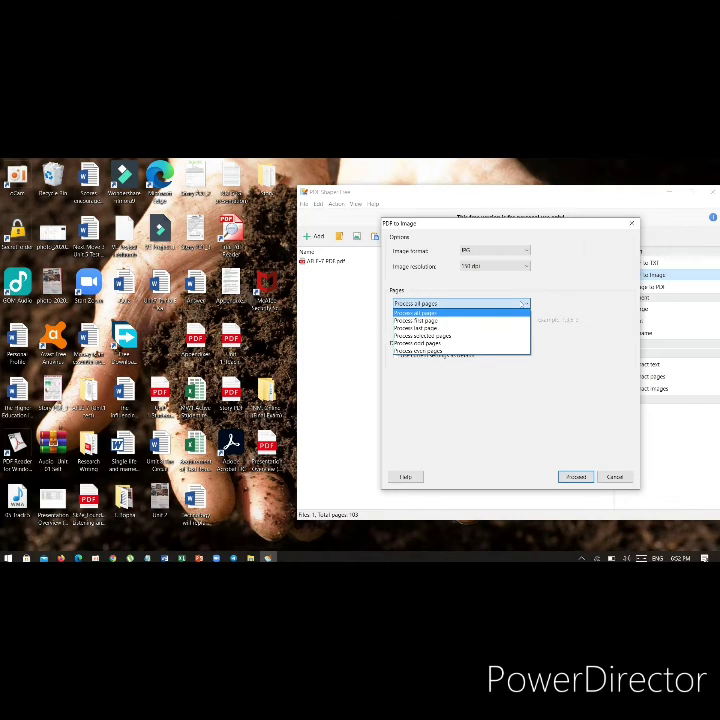
{"action": "left_click", "coordinate": [482, 316]}
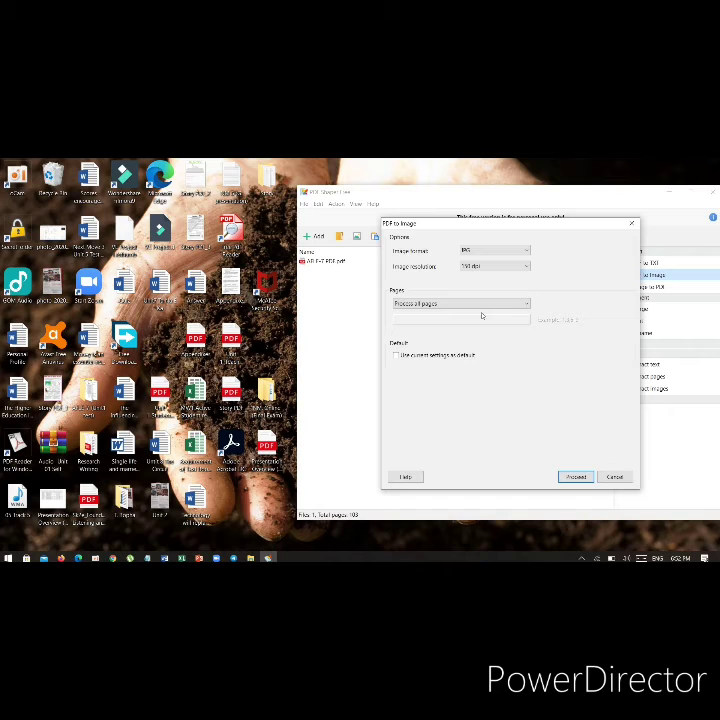
{"action": "left_click", "coordinate": [576, 477]}
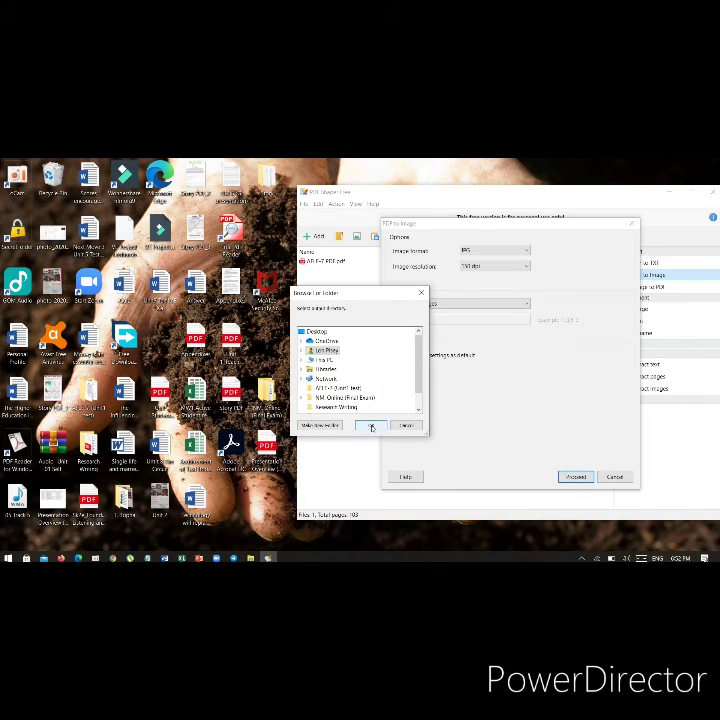
Choose the AFLE-7 (Unit1 test) desktop folder as the output directory and run the image conversion
{"action": "left_click", "coordinate": [318, 332]}
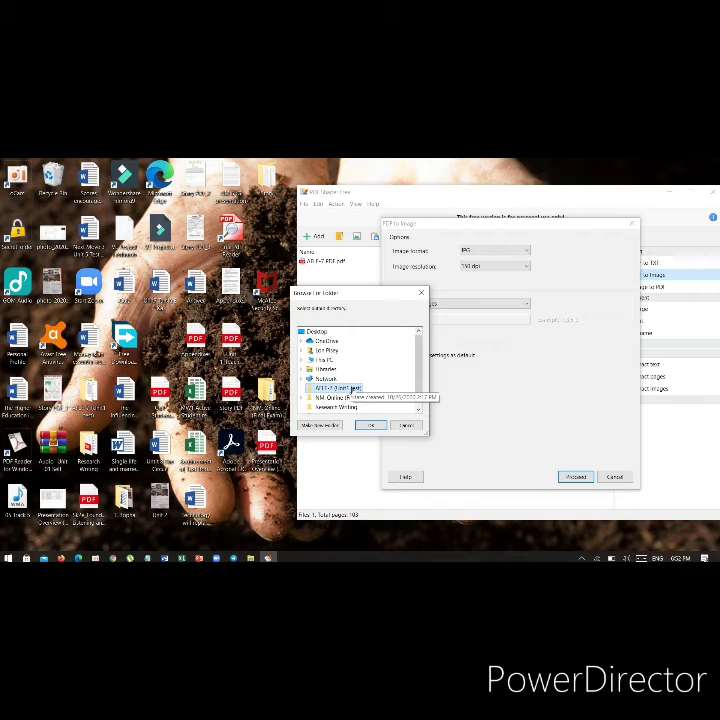
{"action": "left_click", "coordinate": [352, 388]}
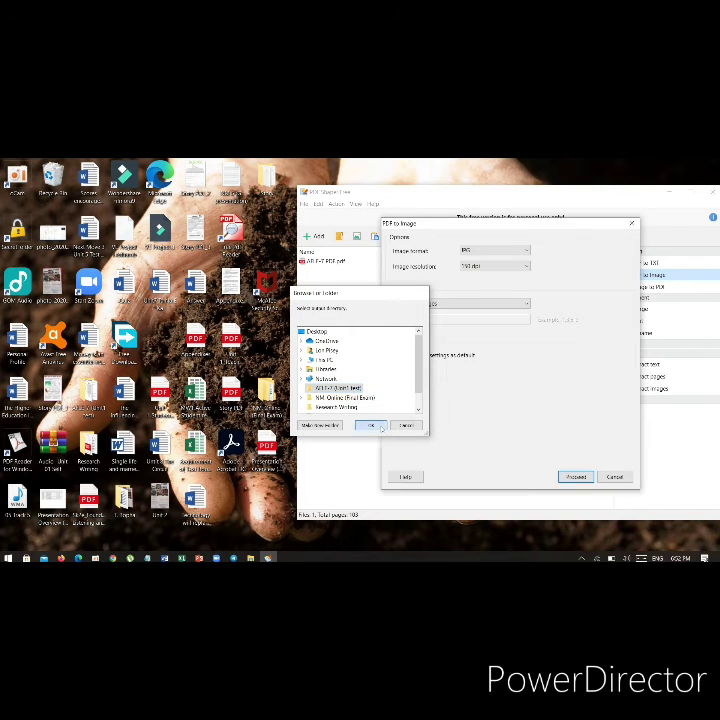
{"action": "left_click", "coordinate": [374, 426]}
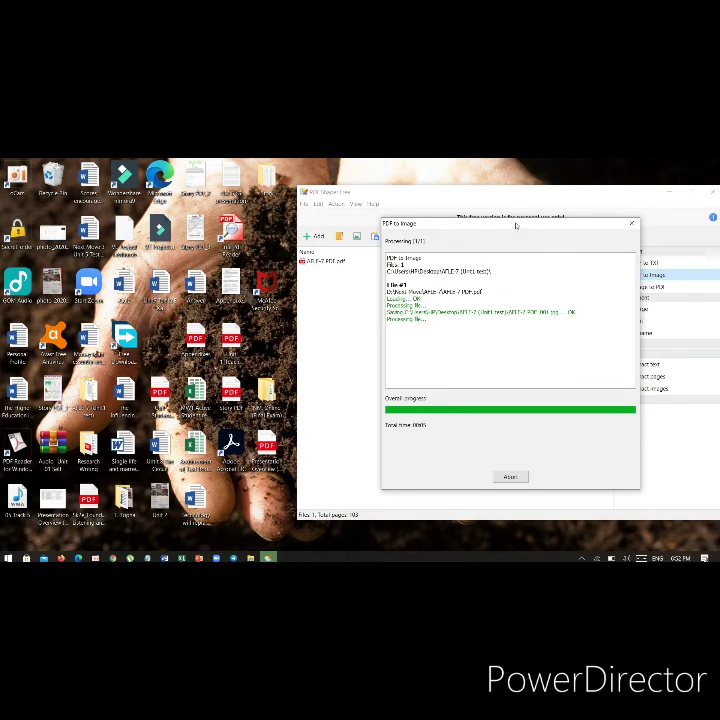
{"action": "left_click_drag", "start_coordinate": [514, 227], "coordinate": [415, 228]}
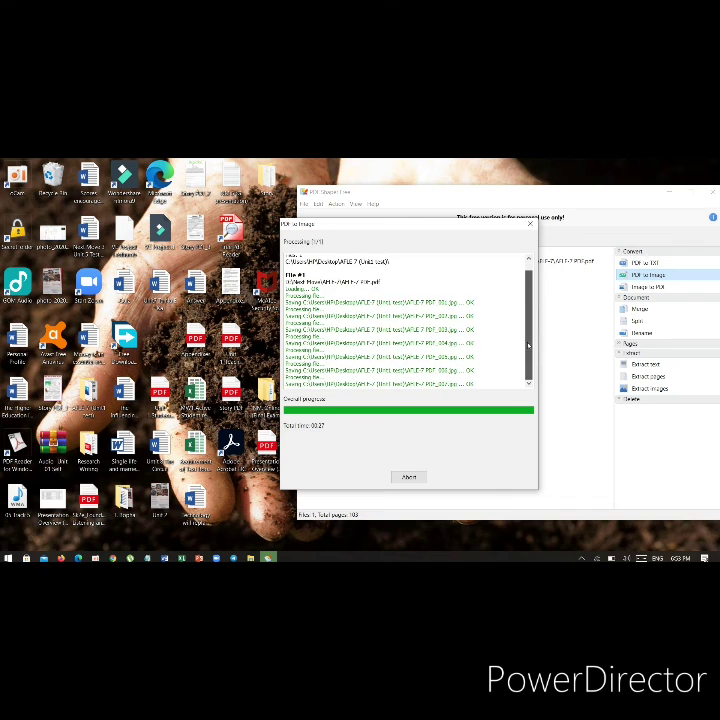
{"action": "left_click_drag", "start_coordinate": [528, 345], "coordinate": [527, 288]}
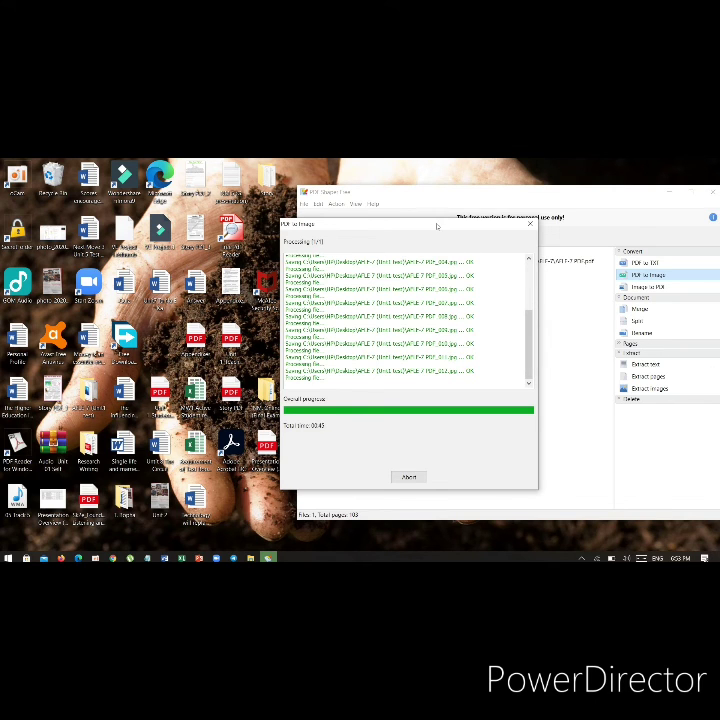
{"action": "left_click_drag", "start_coordinate": [438, 226], "coordinate": [347, 226]}
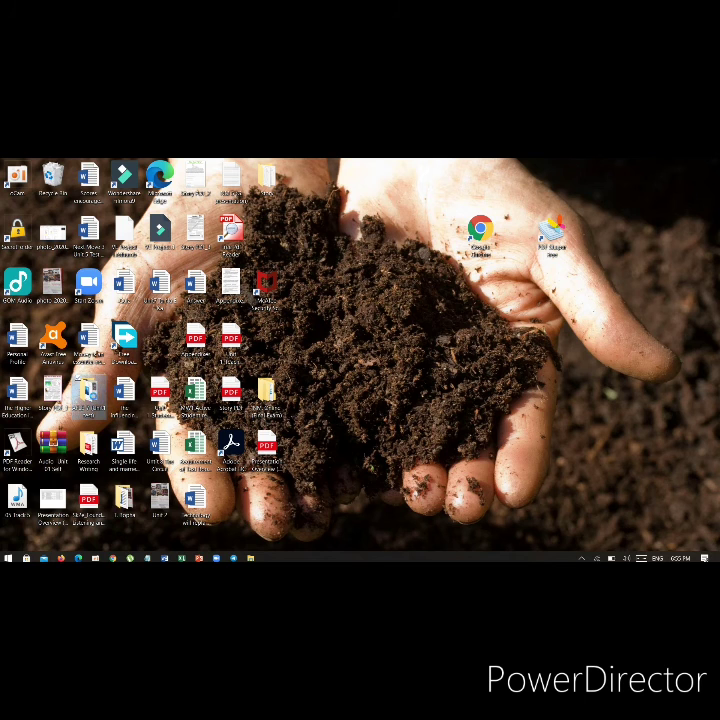
Open the AFLE-7 (Unit1 test) folder on the desktop and look through the converted page images
{"action": "right_click", "coordinate": [53, 224]}
{"action": "left_click", "coordinate": [74, 253]}
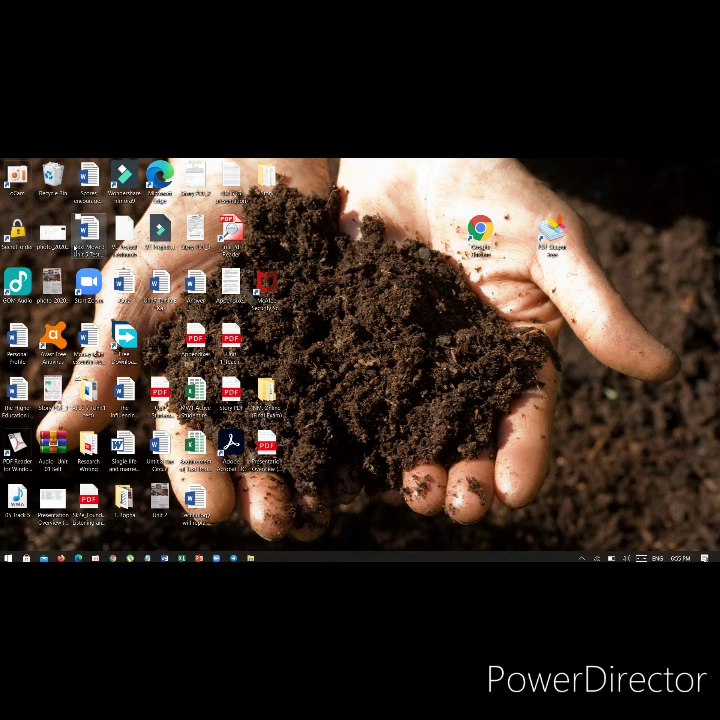
{"action": "left_click", "coordinate": [213, 265]}
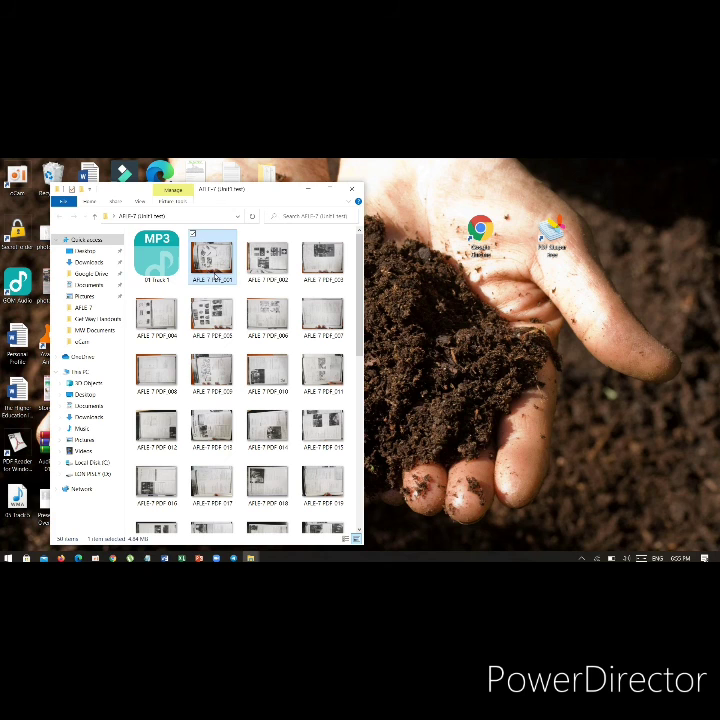
{"action": "key", "text": "Right"}
{"action": "key", "text": "Right"}
{"action": "key", "text": "Down"}
{"action": "key", "text": "Down"}
{"action": "key", "text": "Down"}
{"action": "key", "text": "Down"}
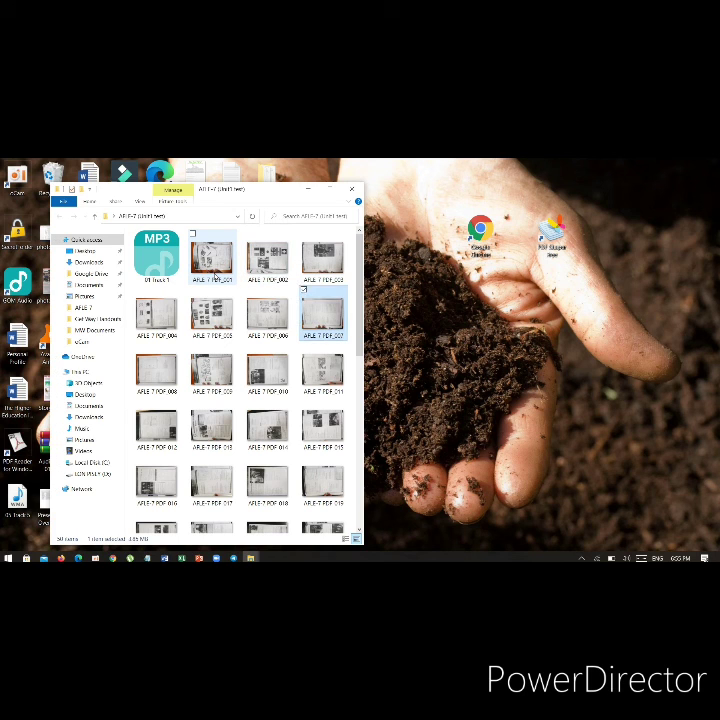
{"action": "key", "text": "Left"}
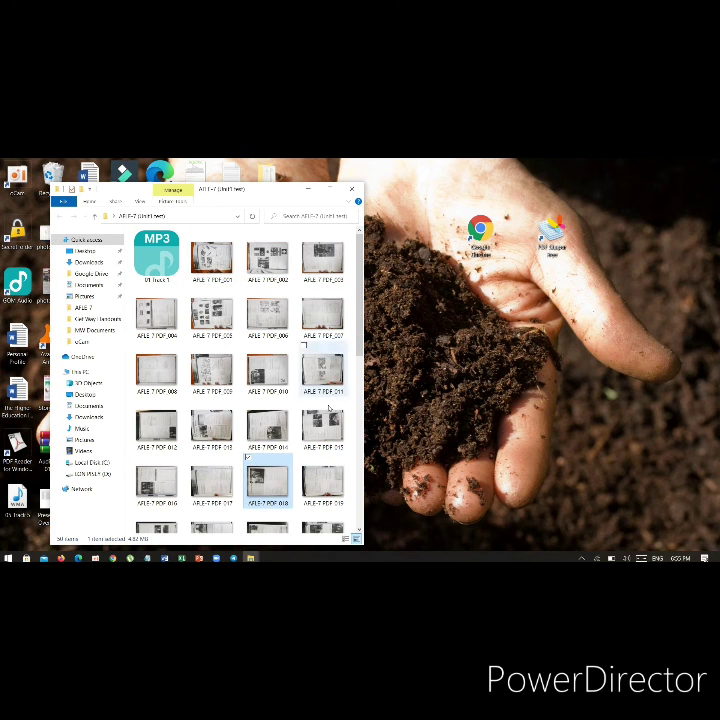
Open the image AFLE-7 PDF_001, browse through the following page images up to AFLE-7 PDF_008, and close the viewer
{"action": "double_click", "coordinate": [214, 262]}
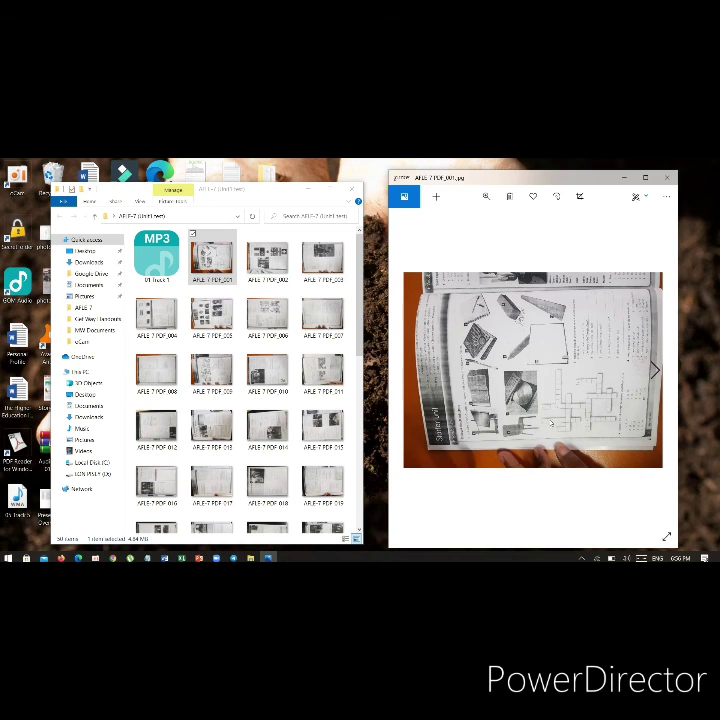
{"action": "scroll", "coordinate": [549, 424], "scroll_direction": "down", "scroll_amount": 2}
{"action": "scroll", "coordinate": [550, 424], "scroll_direction": "down", "scroll_amount": 2}
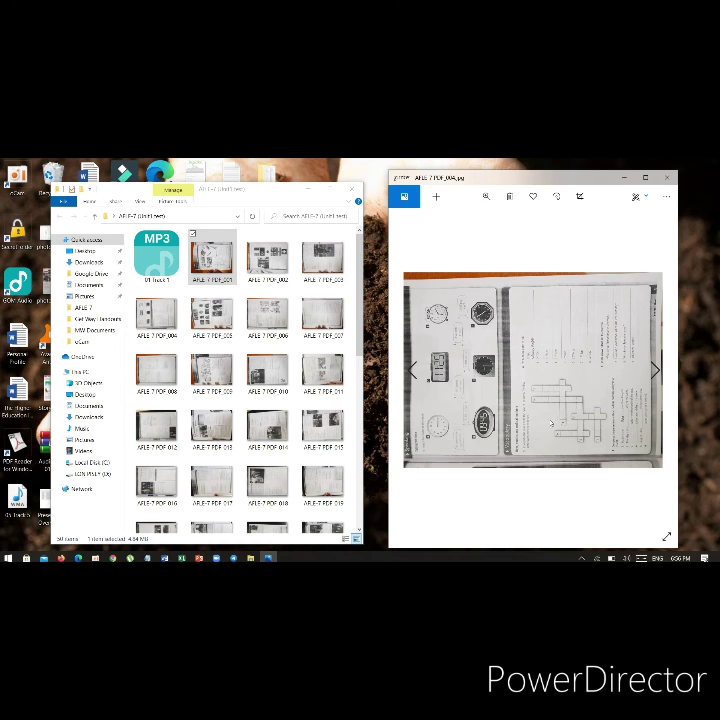
{"action": "scroll", "coordinate": [551, 423], "scroll_direction": "down", "scroll_amount": 3}
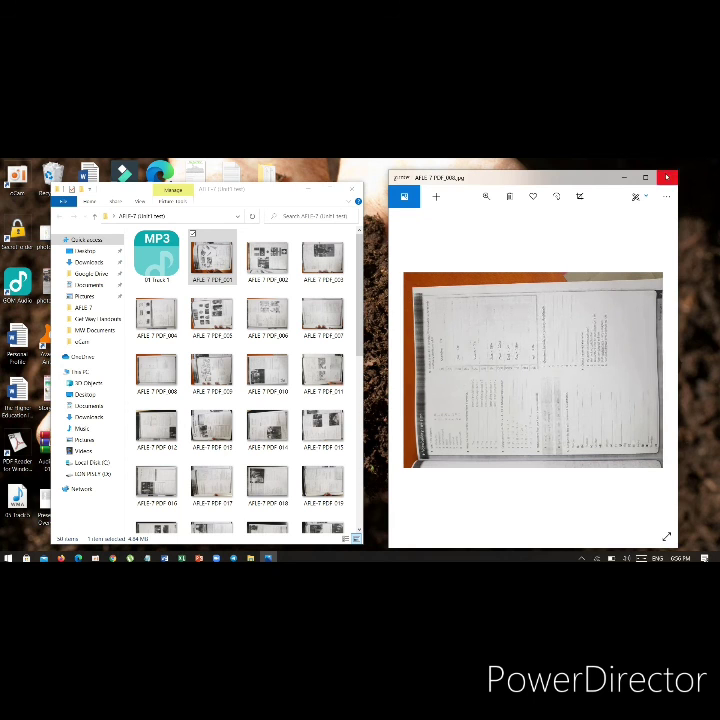
{"action": "left_click", "coordinate": [667, 179]}
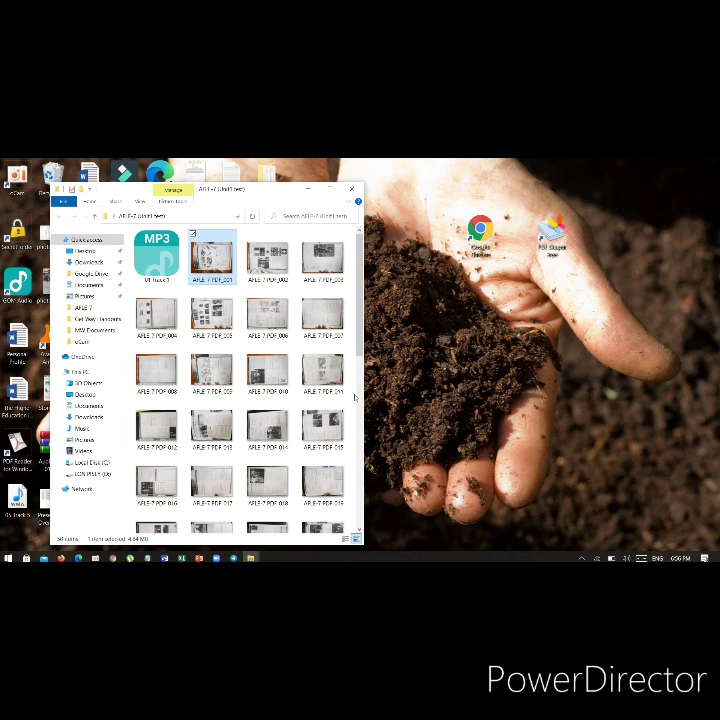